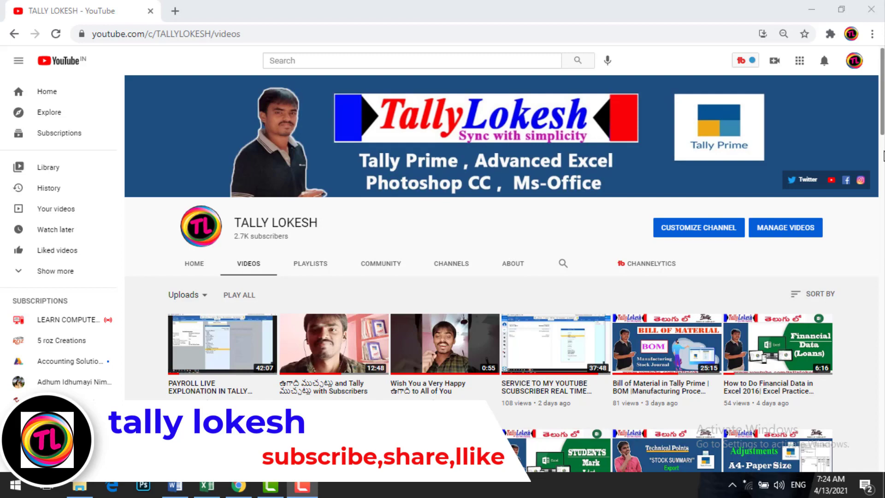
# Look through the uploaded videos on the TALLY LOKESH channel page.
pyautogui.click(882, 134)
pyautogui.moveTo(883, 134); pyautogui.dragTo(882, 439)
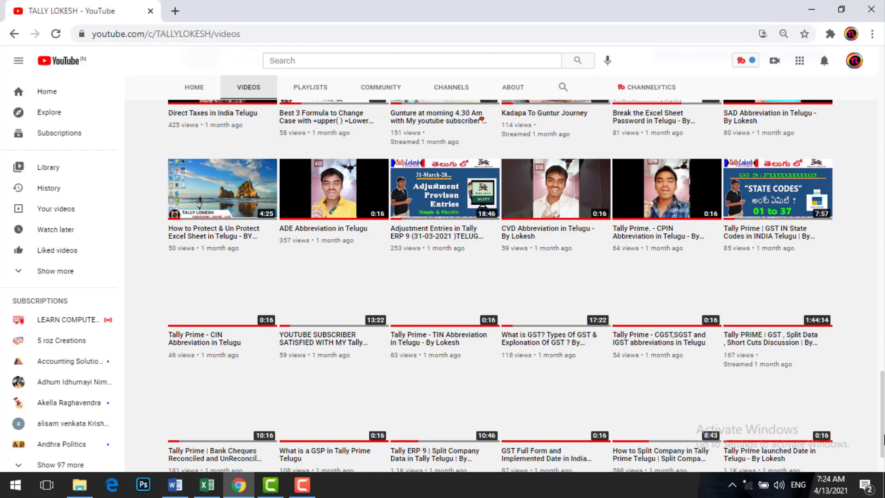
pyautogui.moveTo(883, 439); pyautogui.dragTo(882, 226)
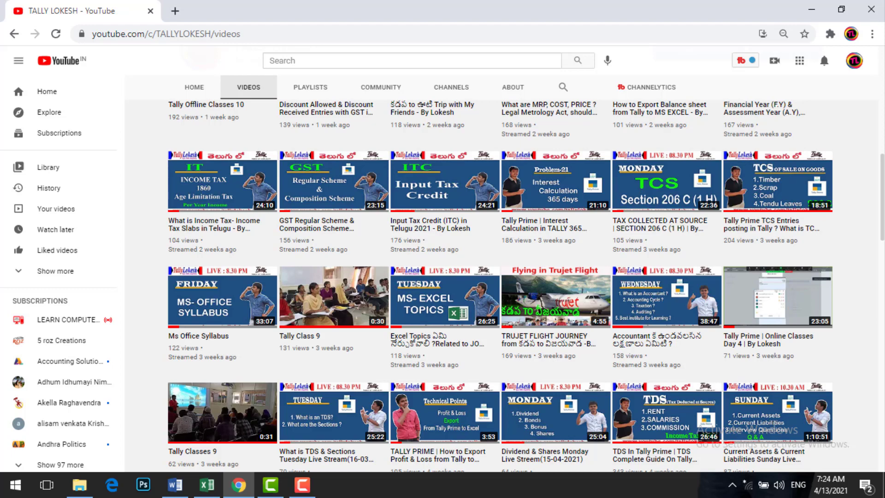
pyautogui.scroll(8, 500, 277)
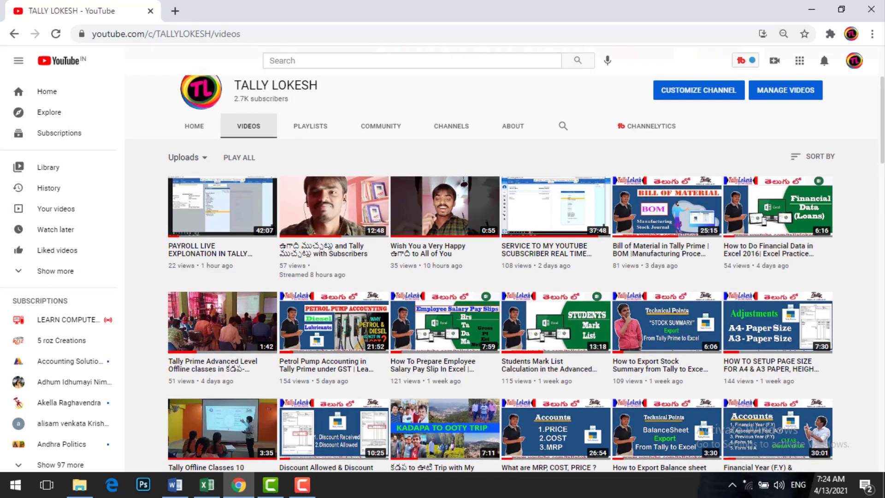
pyautogui.scroll(3, 500, 277)
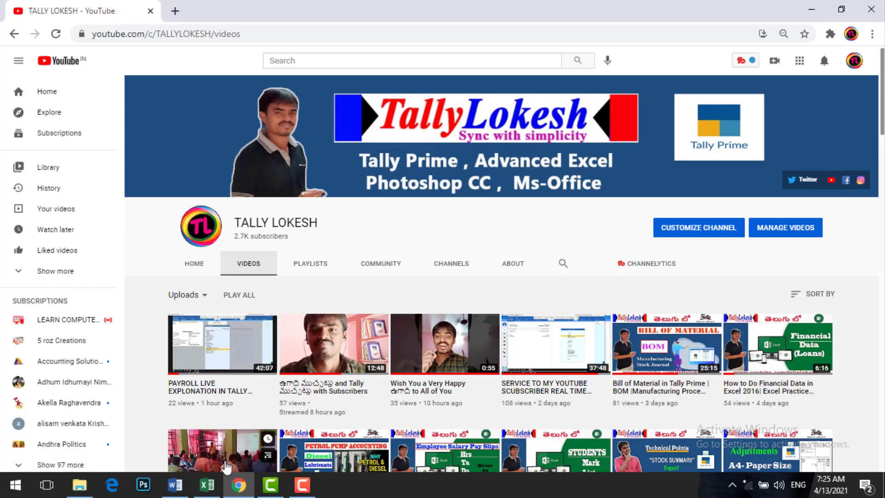
# Switch to the STUDENTS MARK LIST workbook in Excel and select the first Total Amt cell, F3.
pyautogui.click(214, 490)
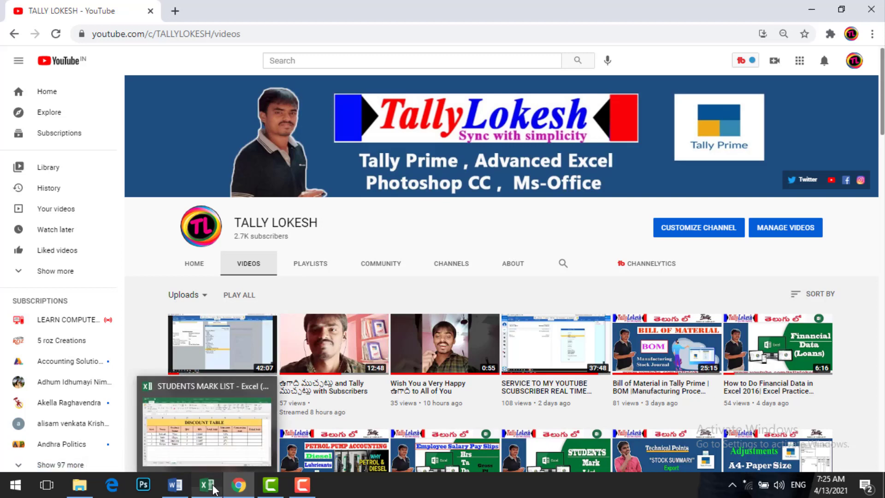
pyautogui.click(493, 323)
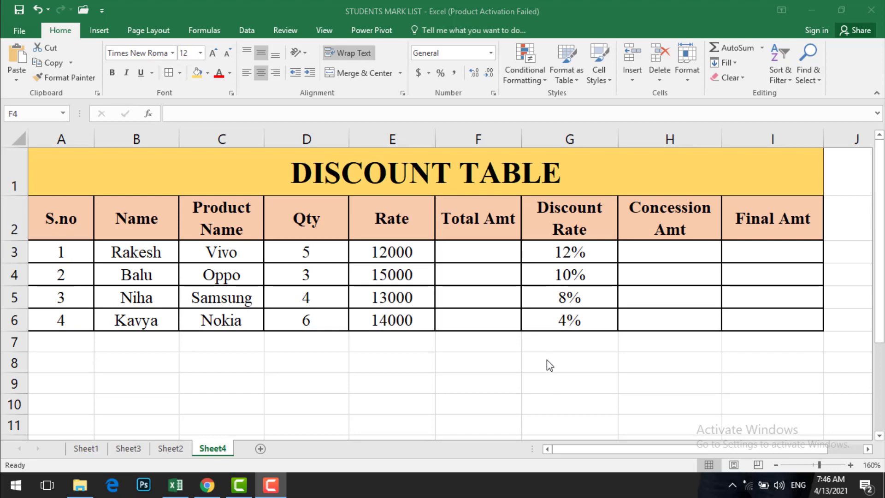
pyautogui.click(481, 267)
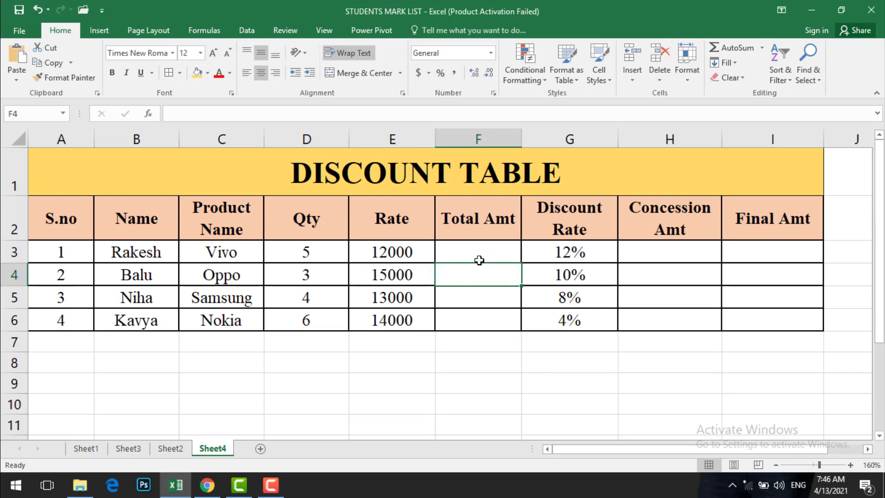
pyautogui.click(474, 255)
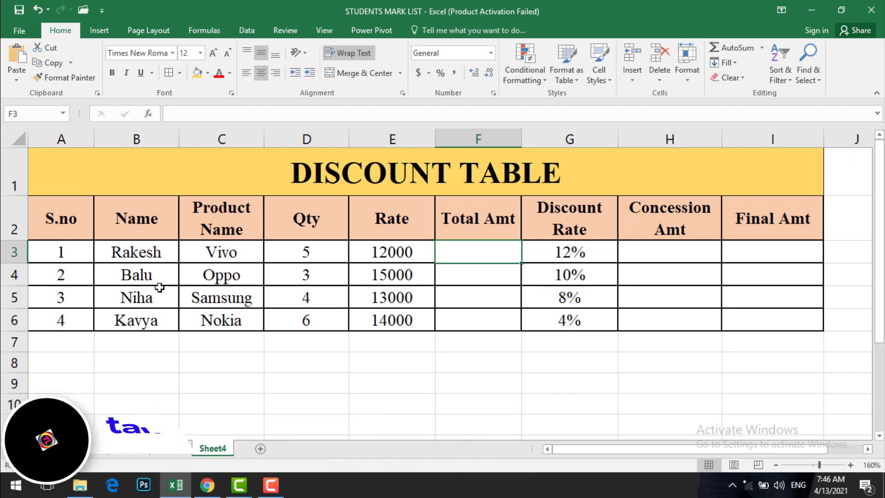
# Examine the Product Name and Qty entries for the four rows of the discount table.
pyautogui.click(255, 256)
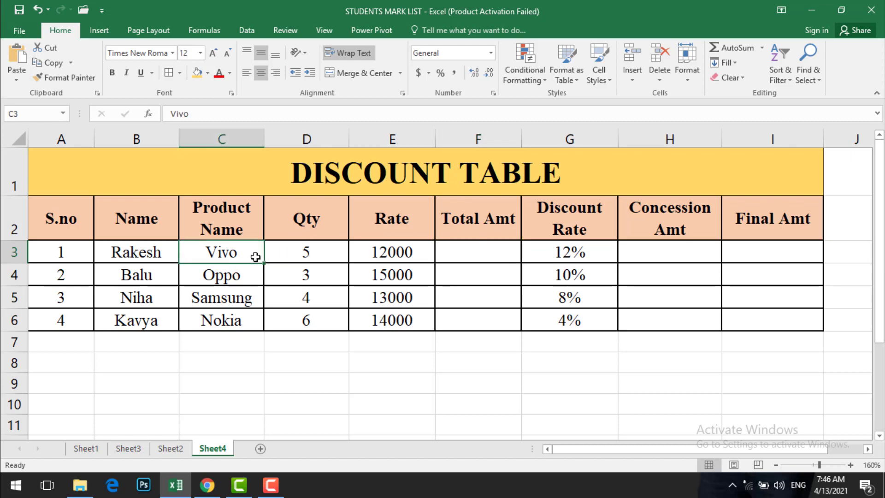
pyautogui.press('Down')
pyautogui.press('Down')
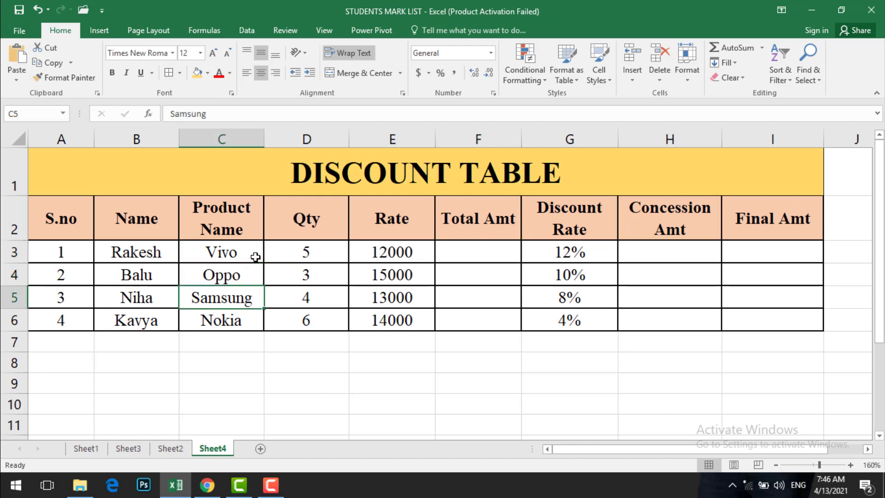
pyautogui.press('Down')
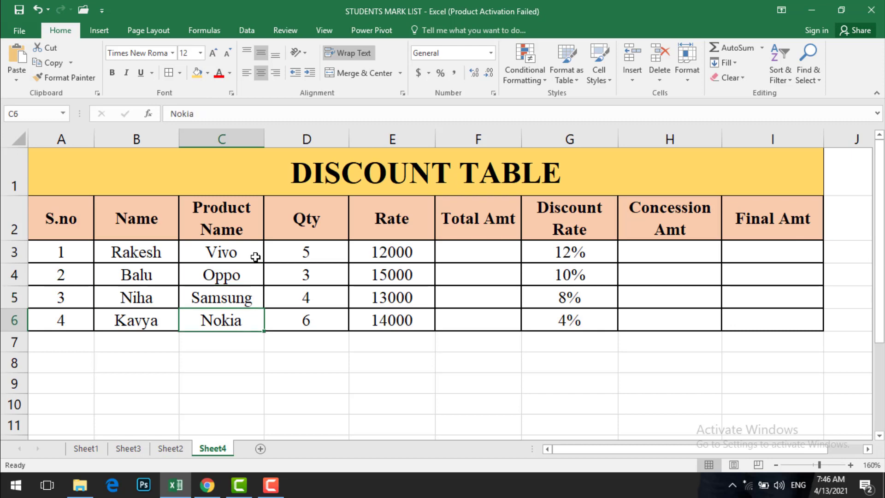
pyautogui.press('Right')
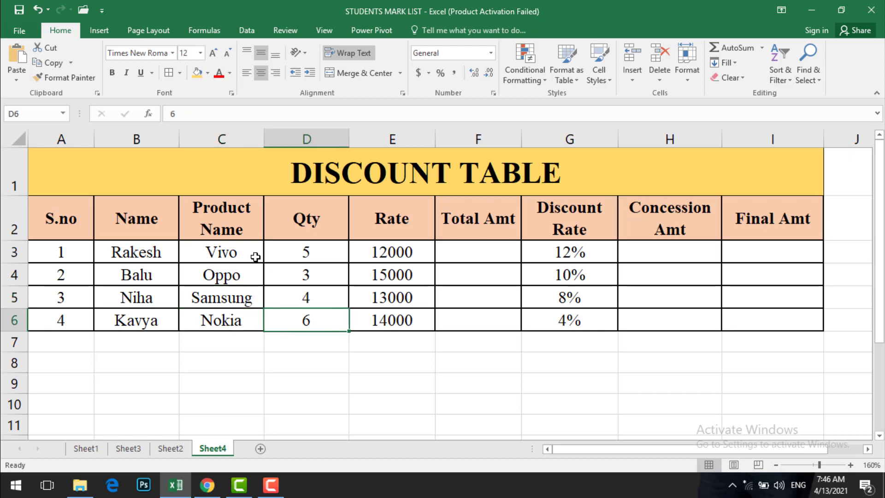
pyautogui.press('Up')
pyautogui.press('Up')
pyautogui.press('Up')
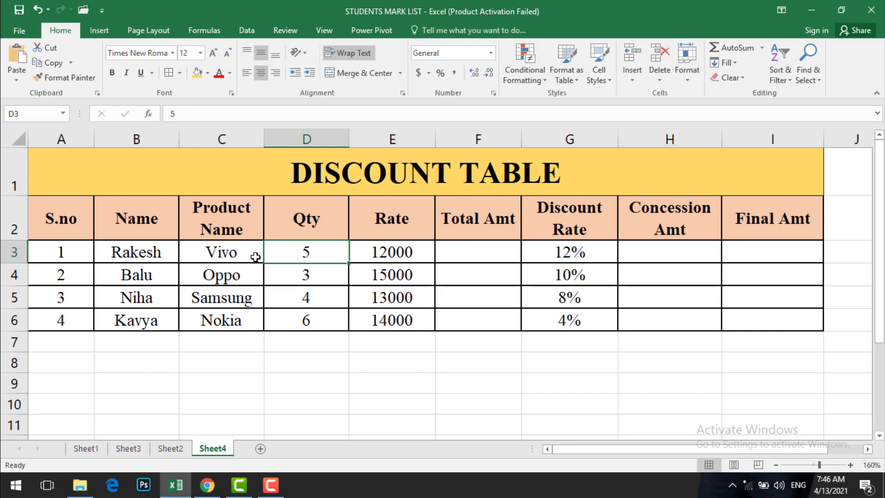
pyautogui.press('Down')
pyautogui.press('Down')
pyautogui.press('Down')
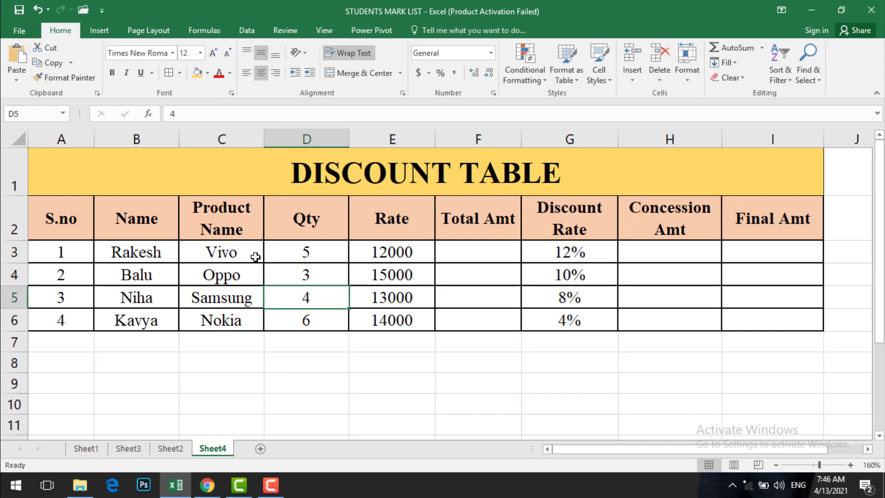
# Examine the Rate, Total Amt and Discount Rate columns of the discount table, ending at the Concession Amt column.
pyautogui.press('Right')
pyautogui.press('Up')
pyautogui.press('Up')
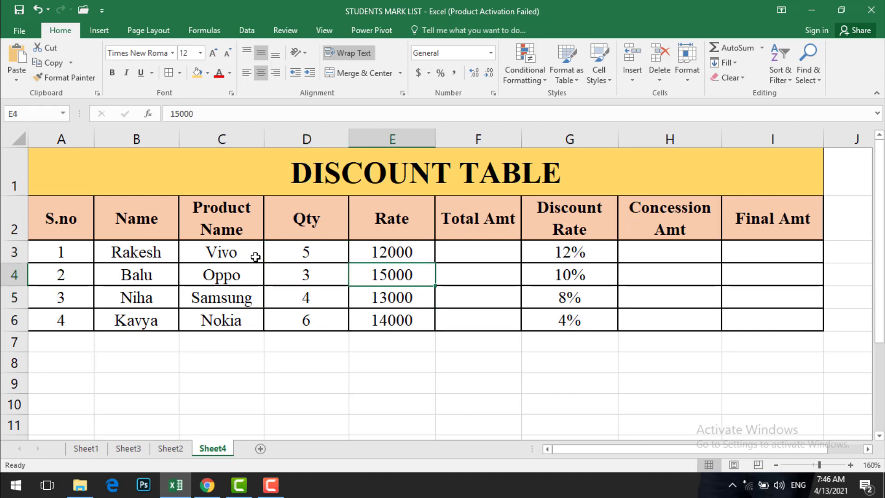
pyautogui.press('Up')
pyautogui.press('Down')
pyautogui.press('Down')
pyautogui.press('Down')
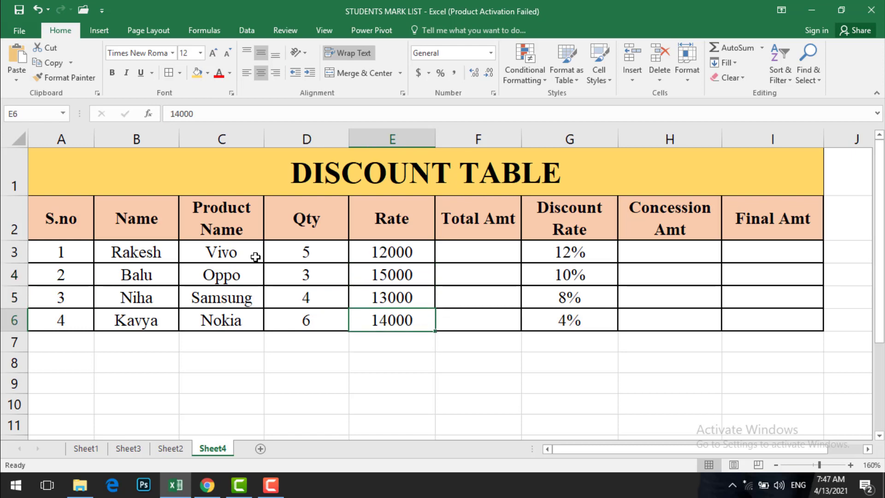
pyautogui.press('Right')
pyautogui.press('Up')
pyautogui.press('Up')
pyautogui.press('Up')
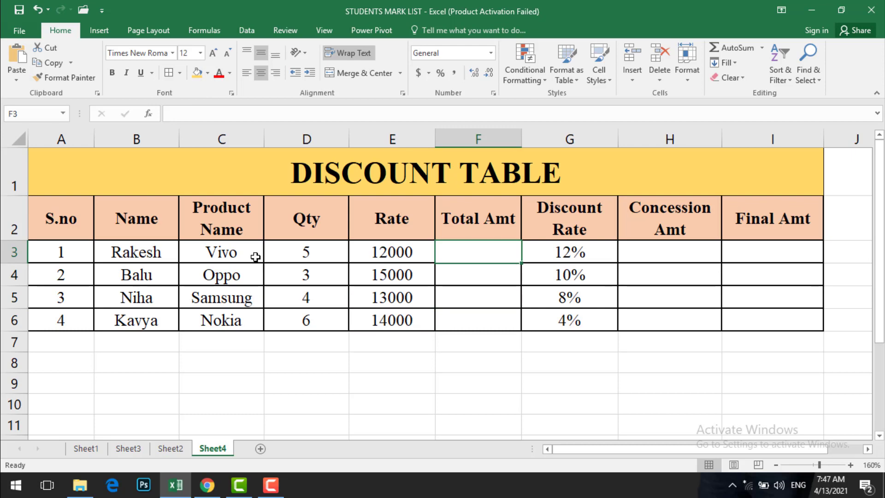
pyautogui.press('Right')
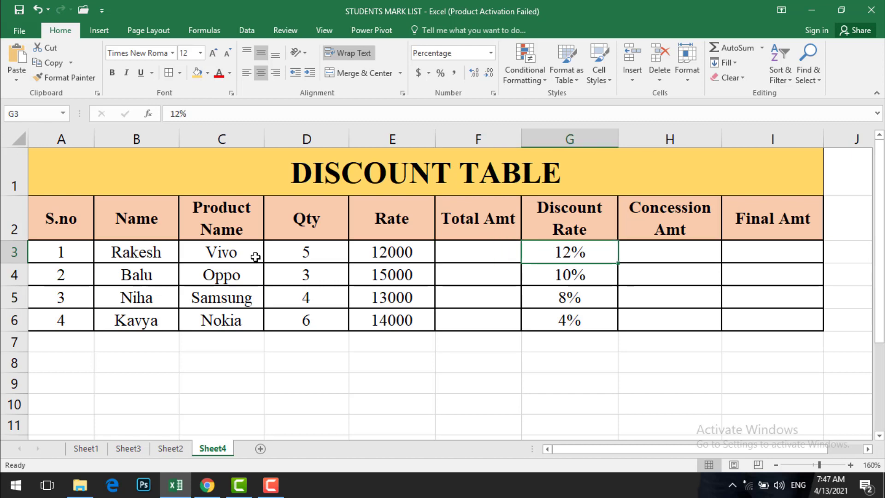
pyautogui.press('Down')
pyautogui.press('Down')
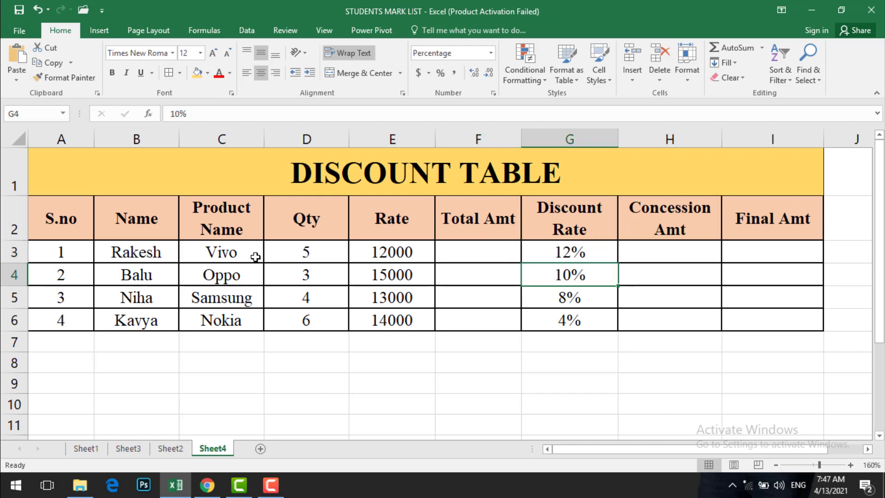
pyautogui.press('Down')
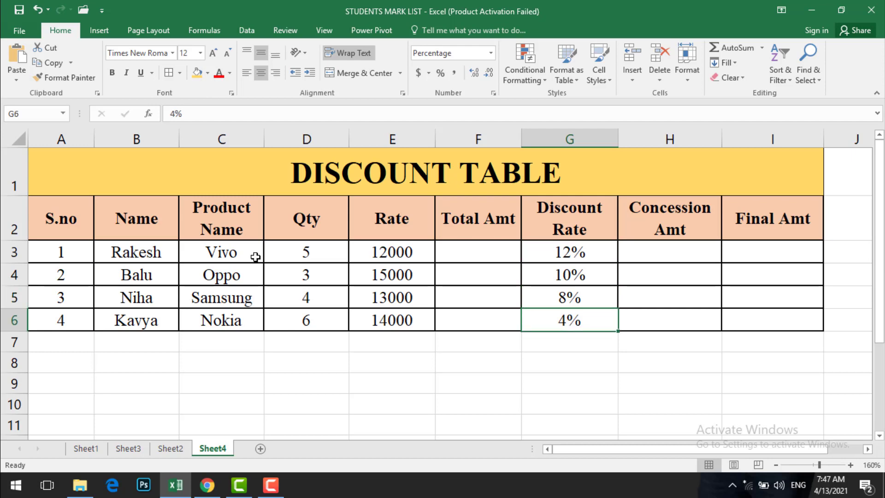
pyautogui.press('Right')
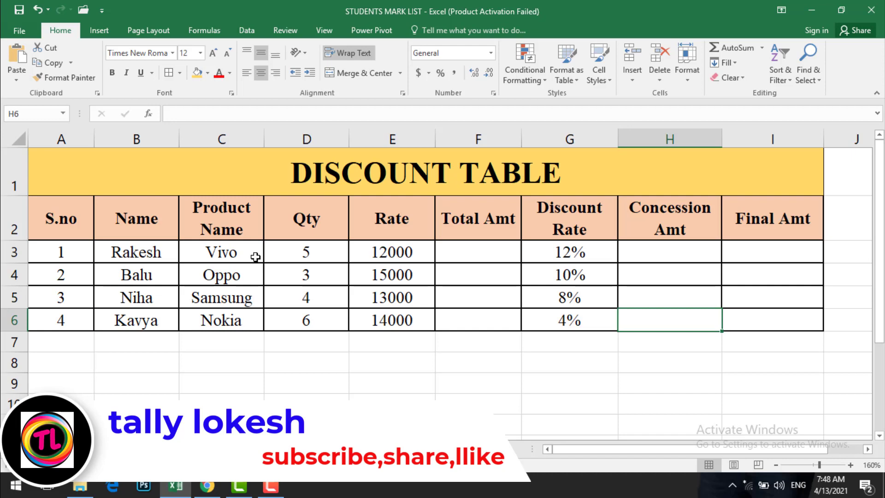
# Calculate the first row's Total Amt in F3 by multiplying quantity by rate with the formula =D3*E3.
pyautogui.click(463, 252)
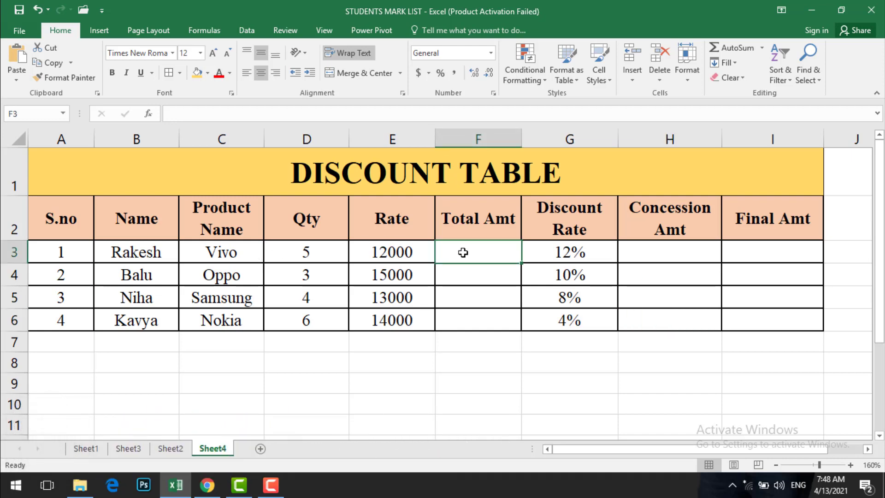
pyautogui.write('=')
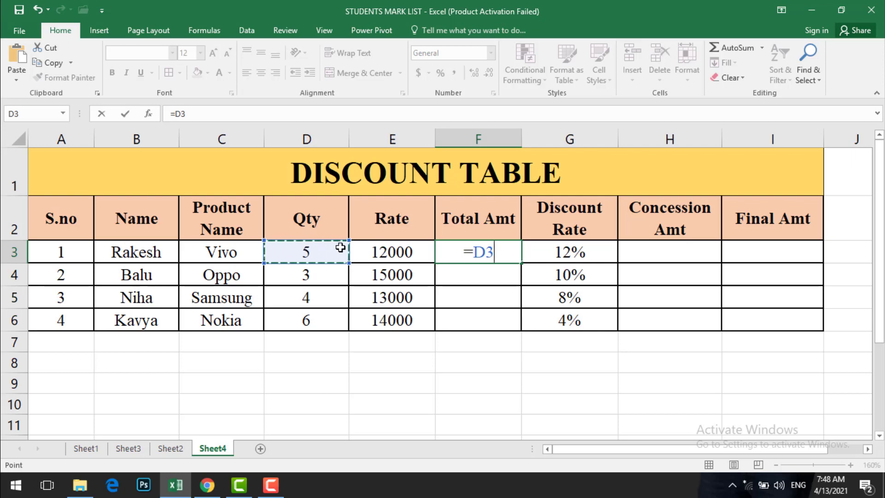
pyautogui.write('*')
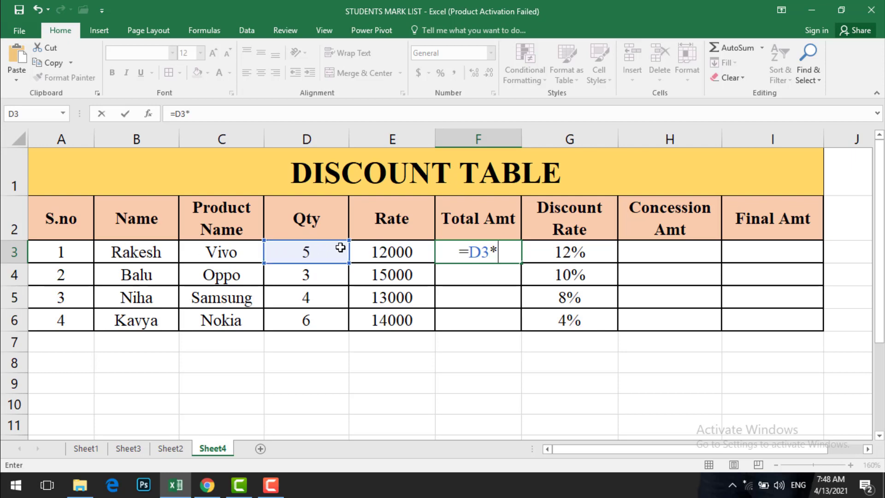
pyautogui.click(393, 256)
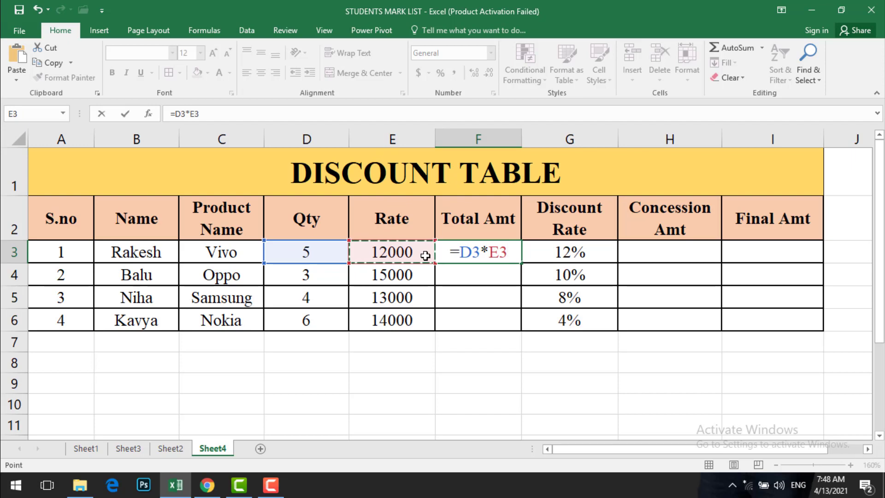
pyautogui.press('Return')
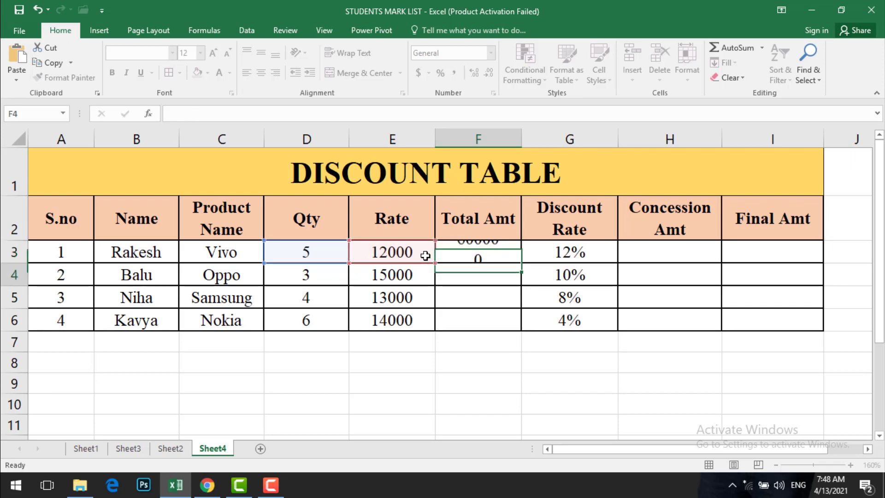
# Fill the Total Amt formula from F3 down through F6.
pyautogui.click(504, 258)
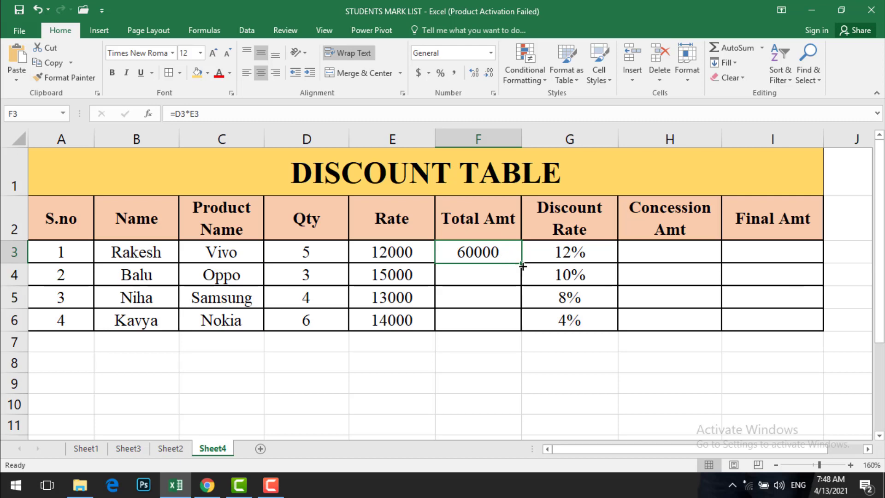
pyautogui.doubleClick(521, 263)
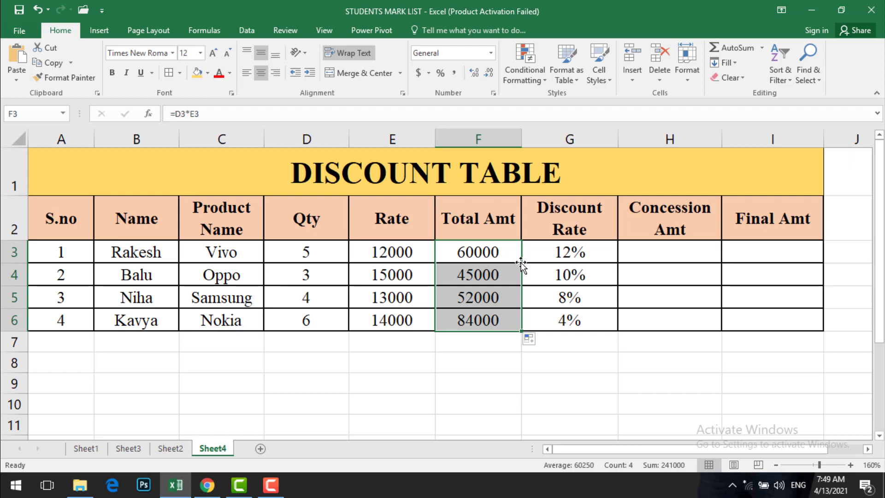
pyautogui.click(511, 256)
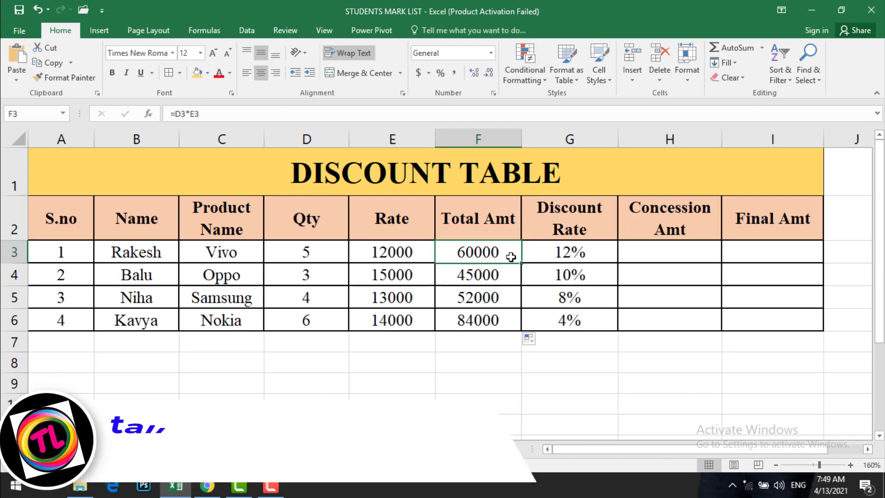
# Calculate the first row's Concession Amt in H3 by multiplying total by discount rate with the formula =F3*G3.
pyautogui.click(633, 256)
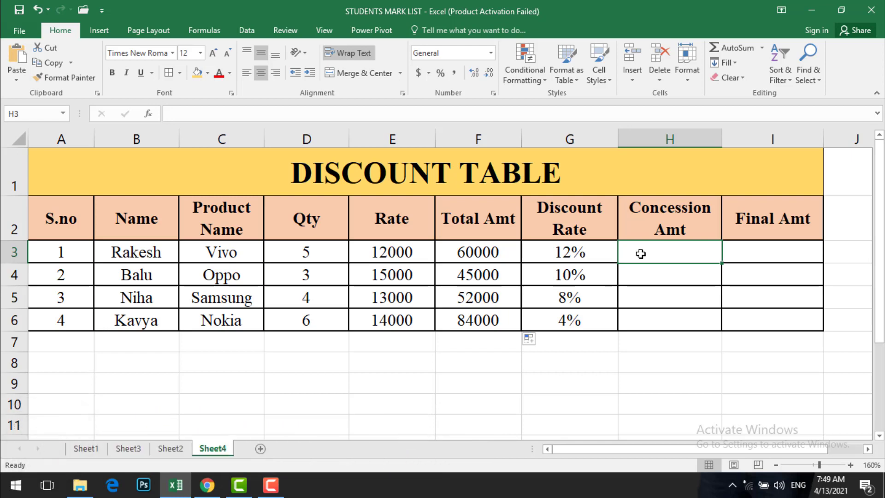
pyautogui.write('=')
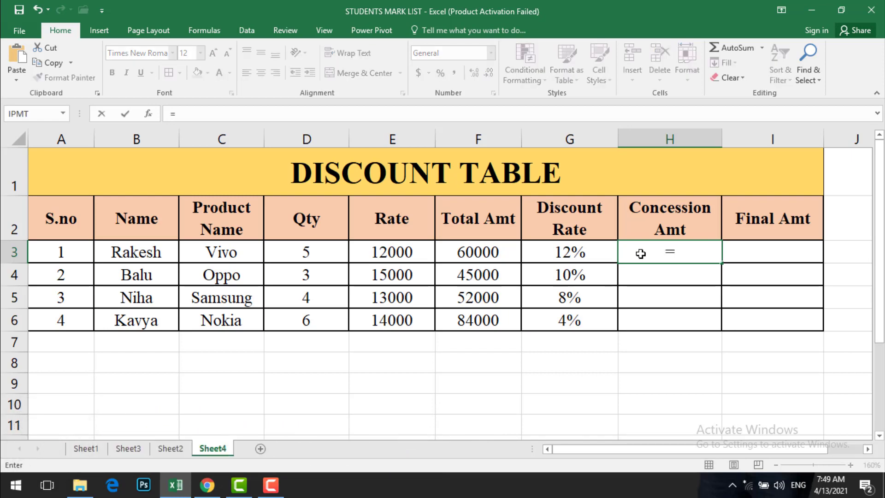
pyautogui.click(496, 252)
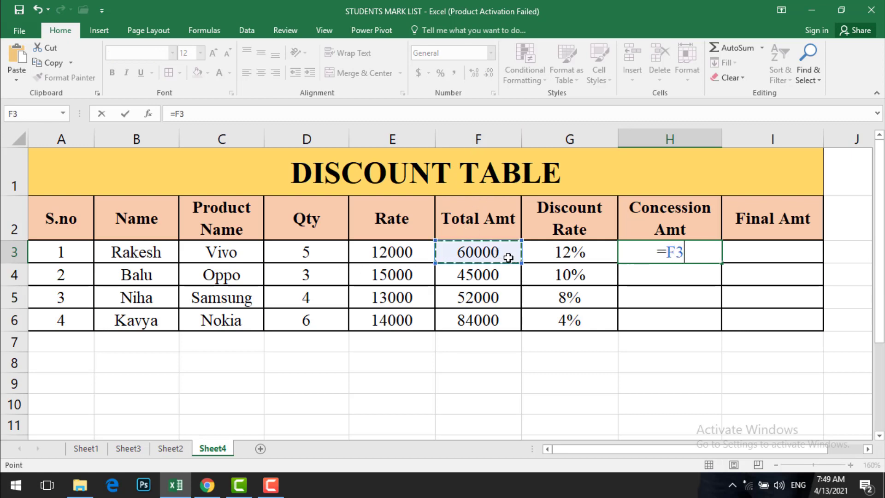
pyautogui.write('*')
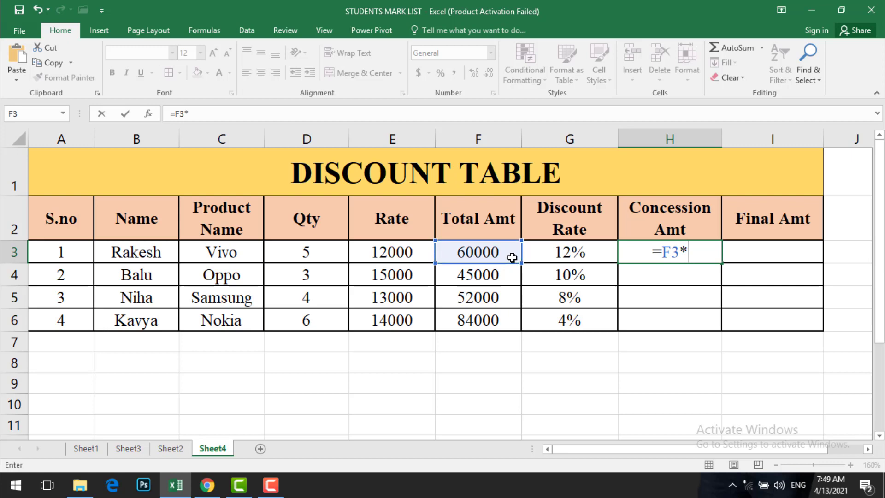
pyautogui.click(569, 254)
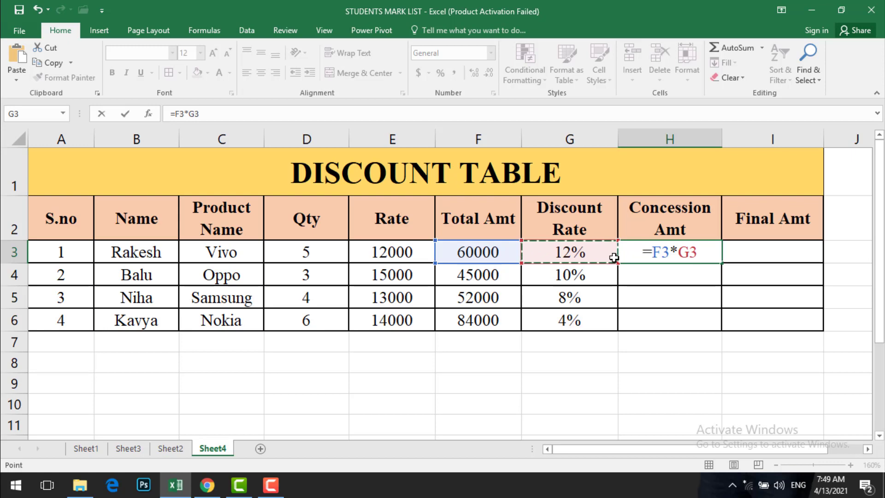
pyautogui.press('Return')
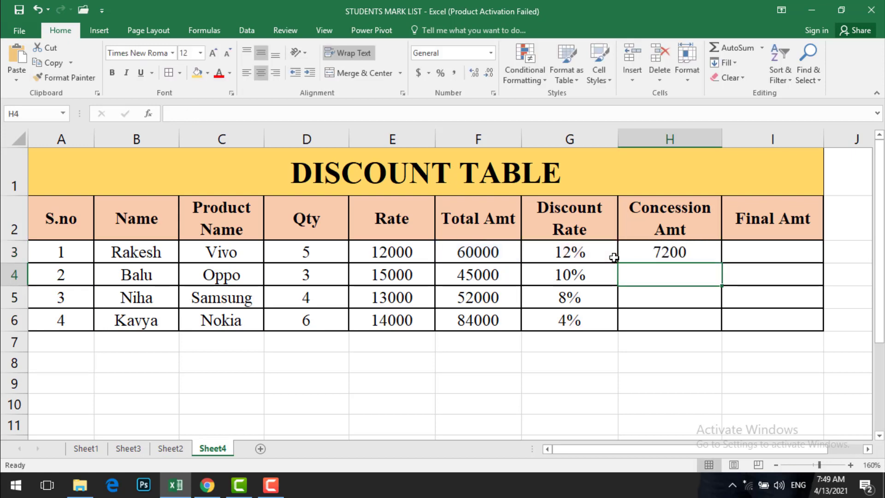
# Fill the Concession Amt formula from H3 down through H6.
pyautogui.click(663, 256)
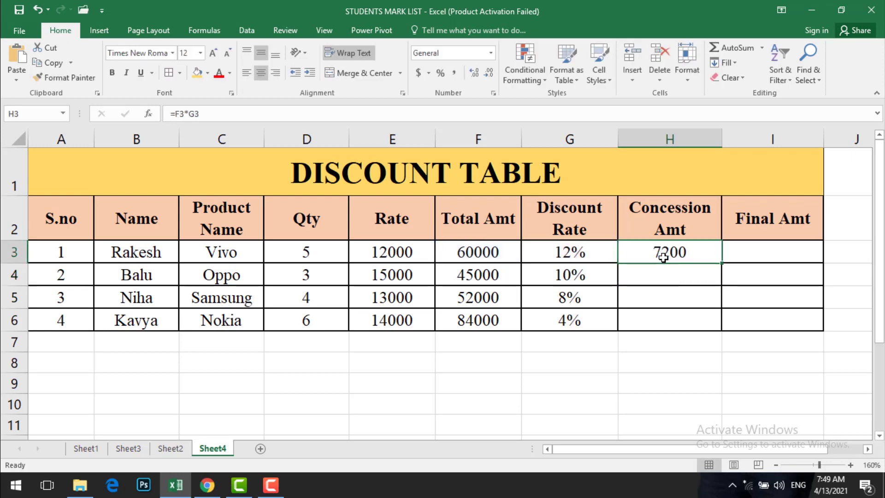
pyautogui.doubleClick(721, 262)
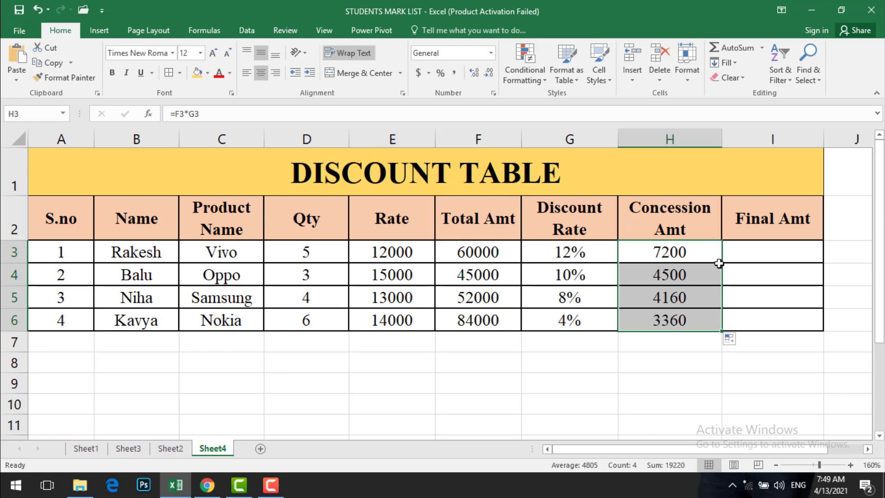
pyautogui.click(704, 253)
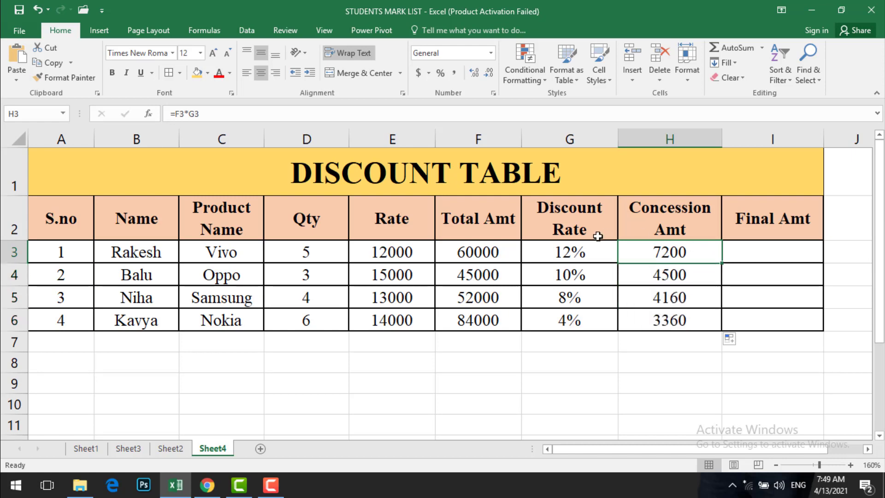
# Calculate the first row's Final Amt in I3 by subtracting the concession from the total with the formula =F3-H3.
pyautogui.click(764, 247)
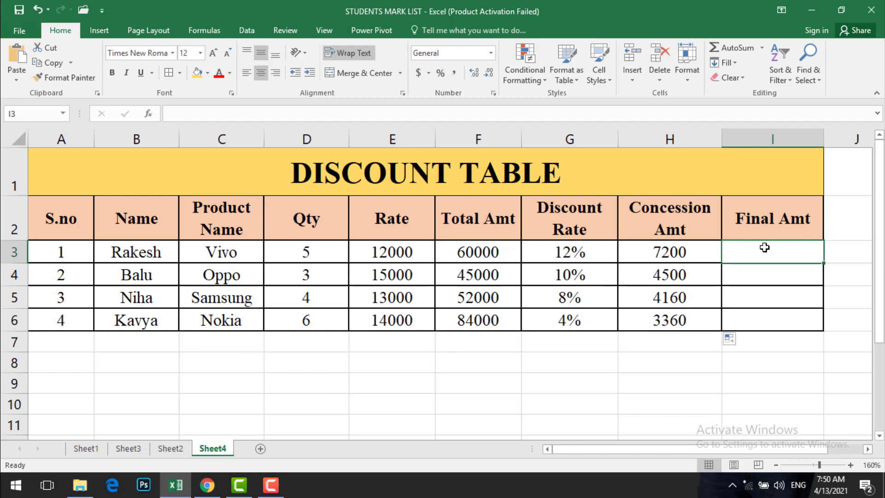
pyautogui.doubleClick(765, 248)
pyautogui.write('=')
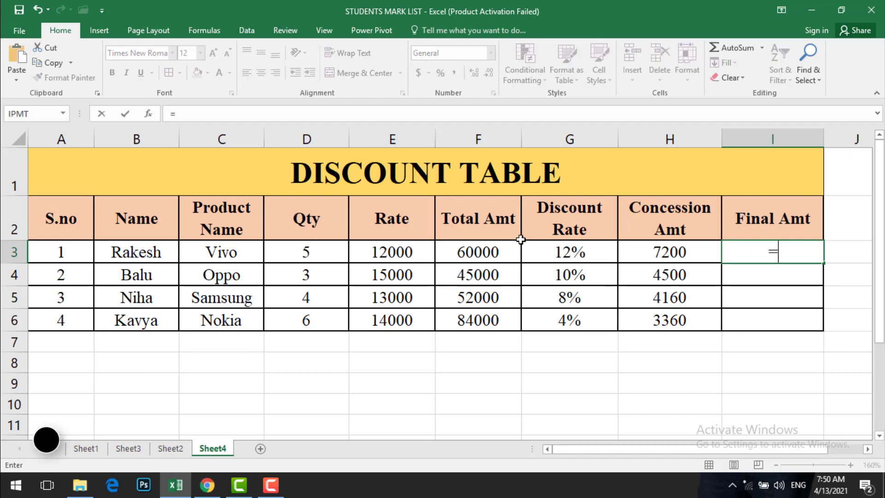
pyautogui.click(513, 251)
pyautogui.write('-')
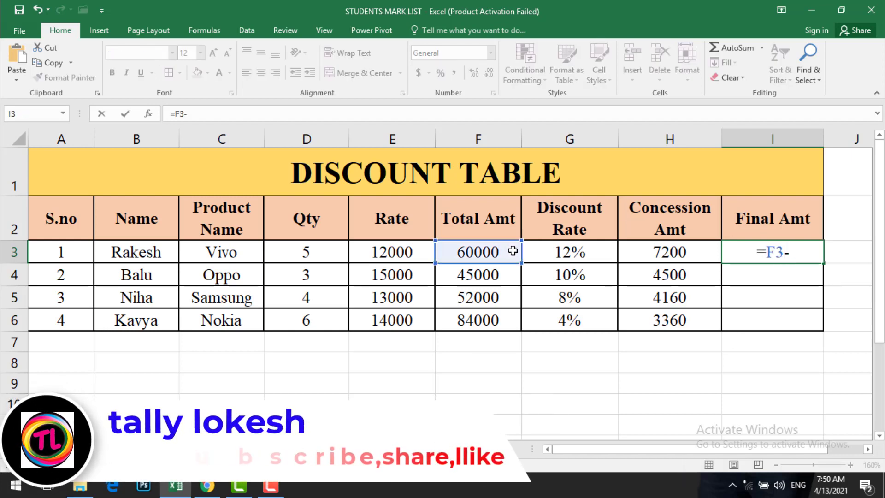
pyautogui.click(695, 248)
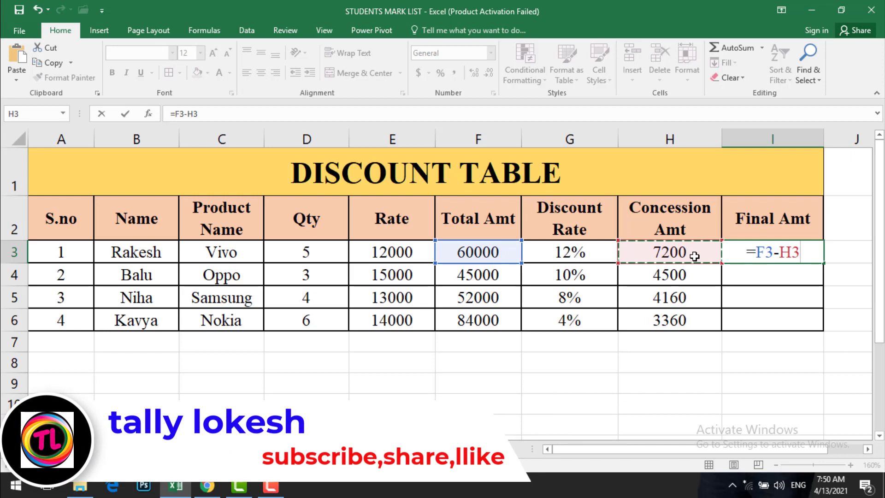
pyautogui.press('Return')
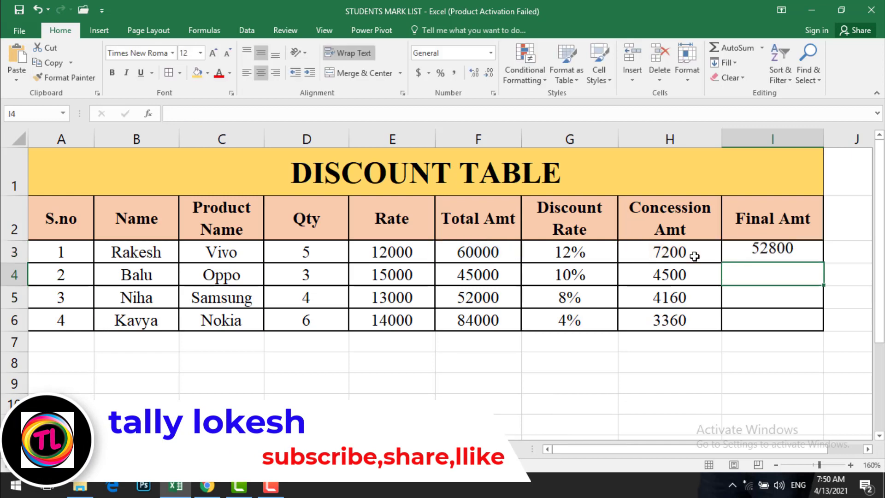
# Fill the Final Amt formula from I3 down through I6 and deselect the table.
pyautogui.click(786, 254)
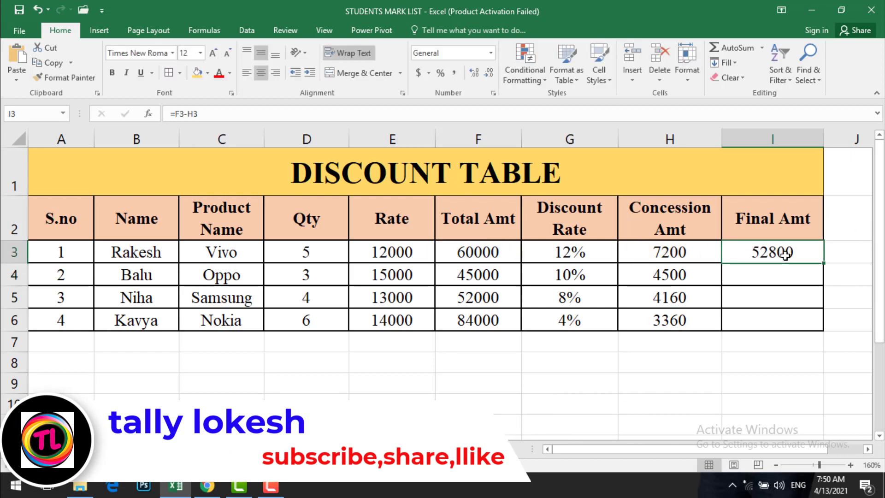
pyautogui.doubleClick(824, 264)
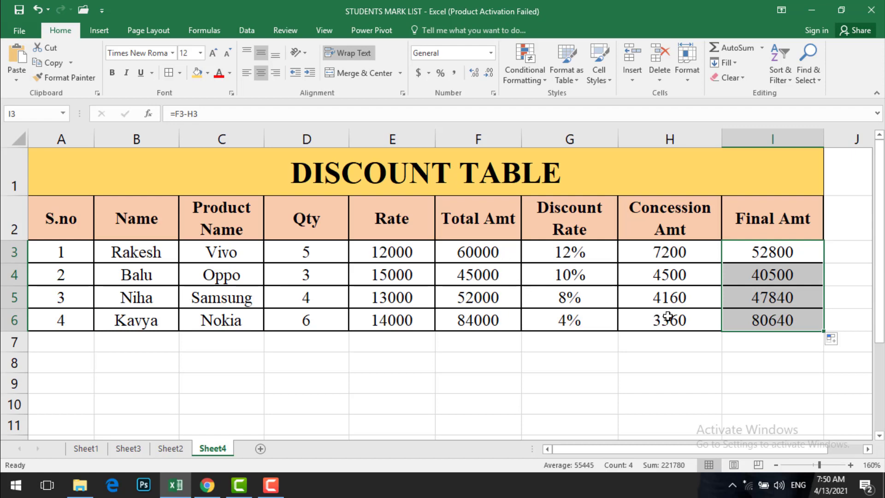
pyautogui.click(778, 297)
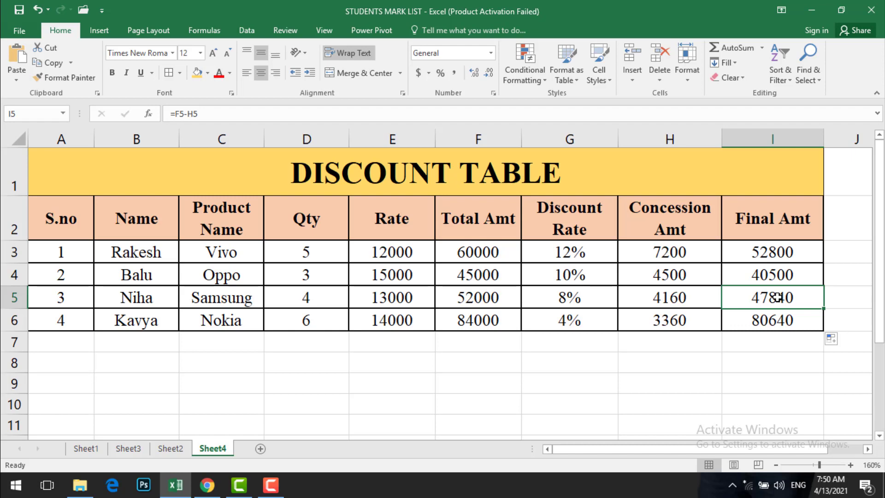
pyautogui.click(777, 395)
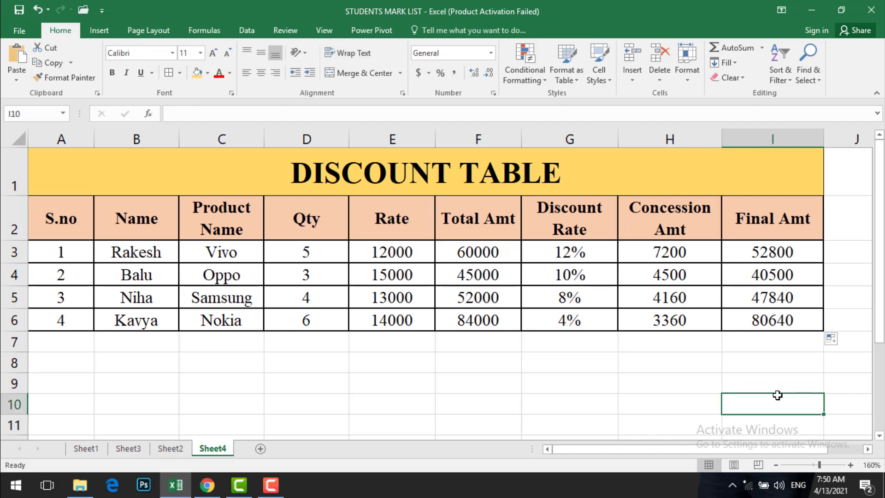